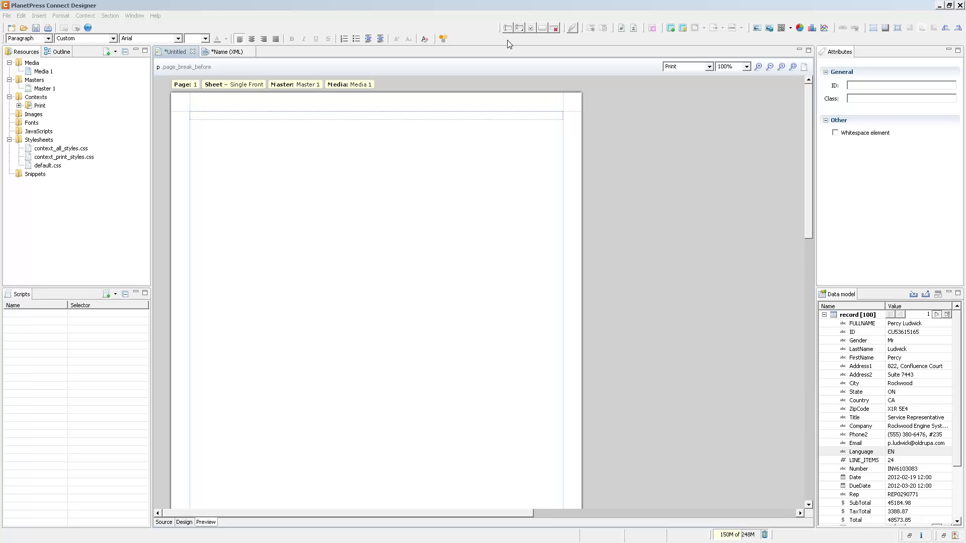
{"action": "left_click_drag", "start_coordinate": [869, 324], "coordinate": [257, 124]}
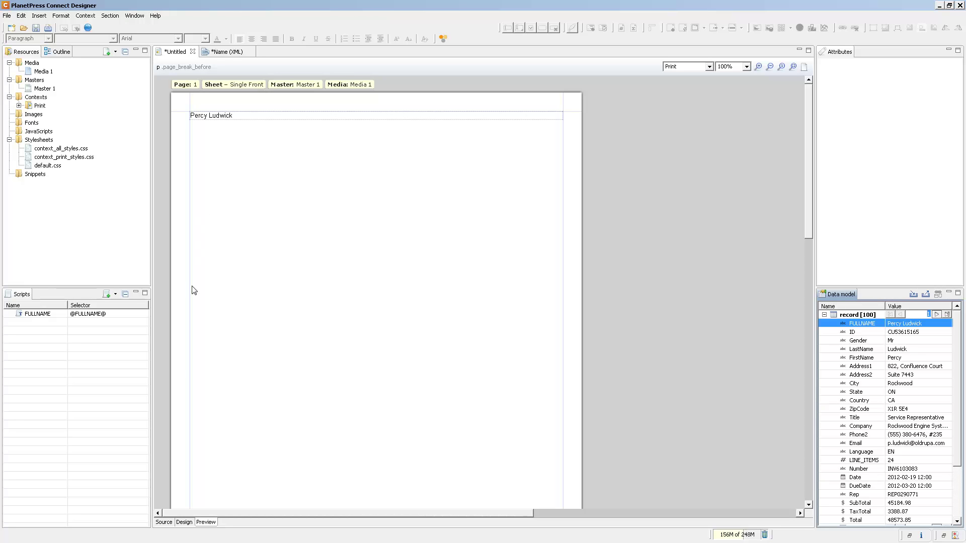
{"action": "left_click", "coordinate": [184, 522]}
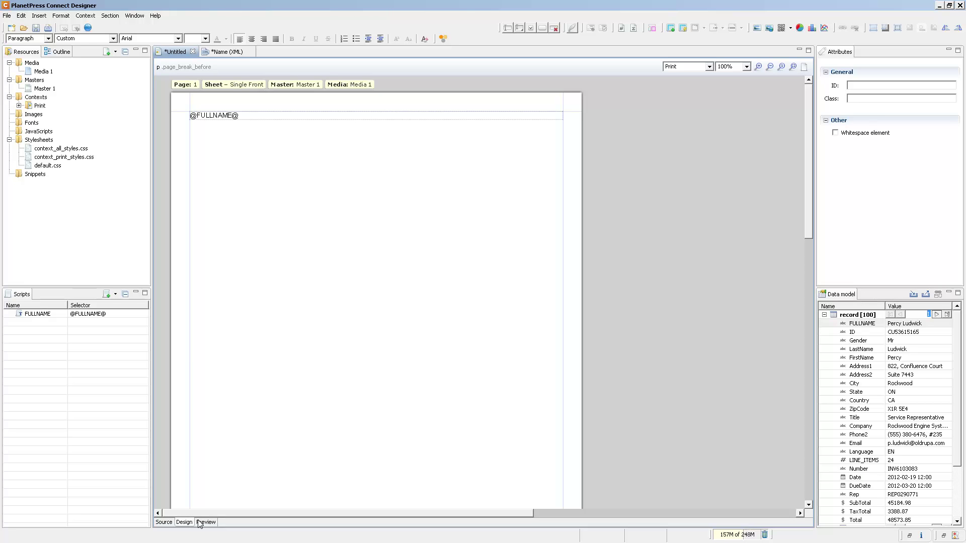
{"action": "left_click", "coordinate": [205, 523]}
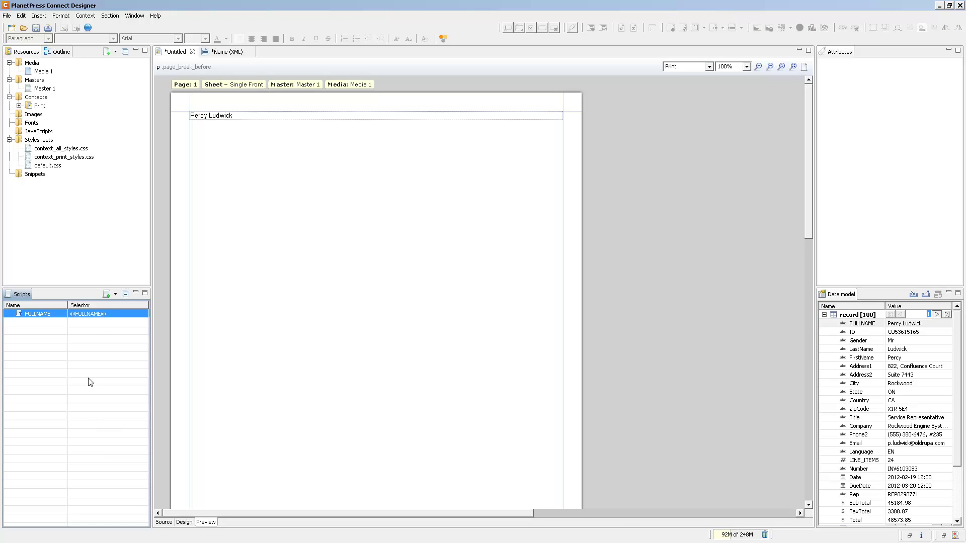
{"action": "double_click", "coordinate": [86, 316]}
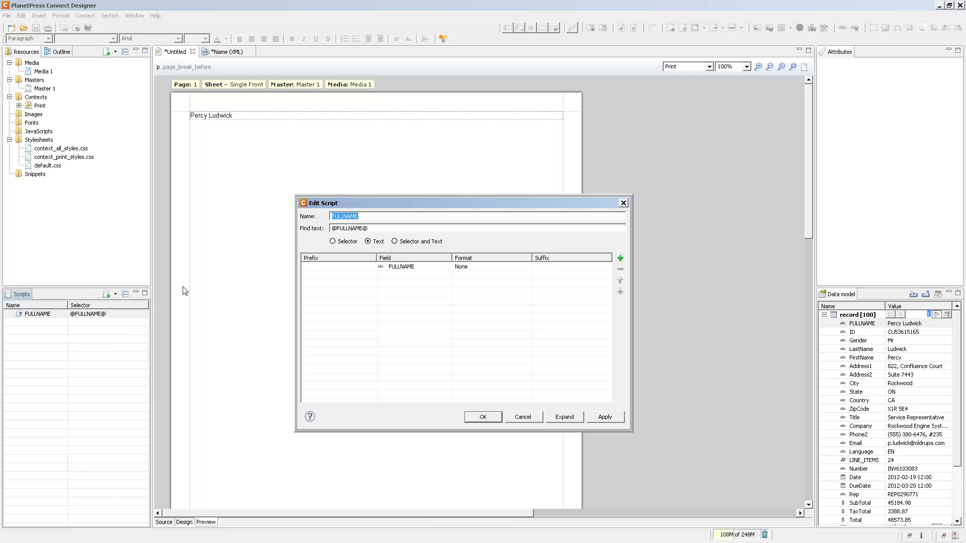
{"action": "left_click", "coordinate": [245, 115]}
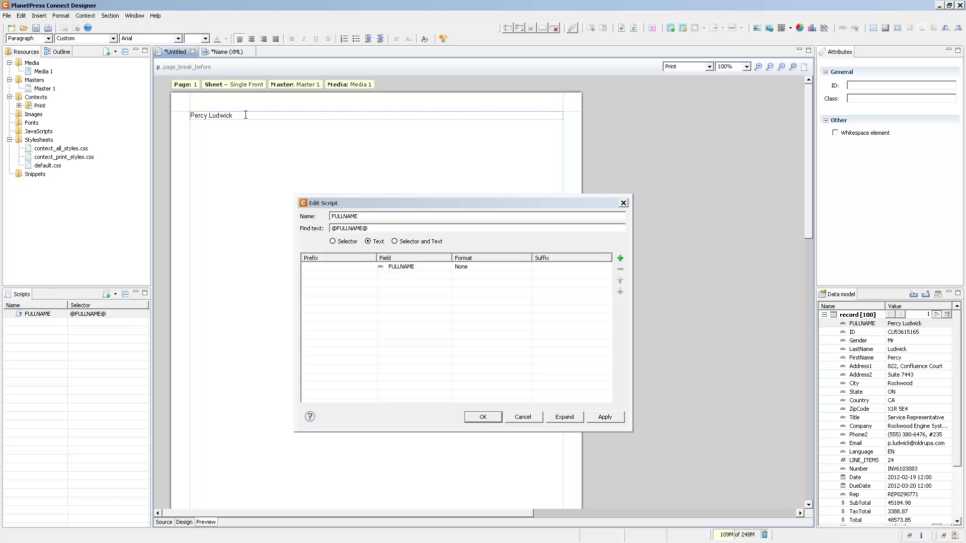
{"action": "key", "text": "Return"}
{"action": "type", "text": "@F"}
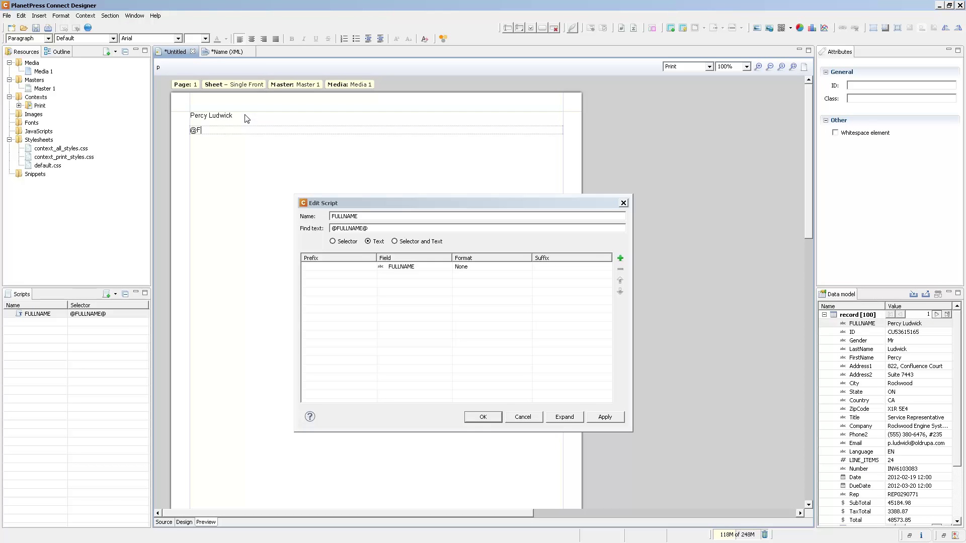
{"action": "type", "text": "ULLNAME@"}
Set the FULLNAME script's fields to FirstName followed by a LastName row, and apply
{"action": "left_click", "coordinate": [446, 268]}
{"action": "left_click", "coordinate": [447, 266]}
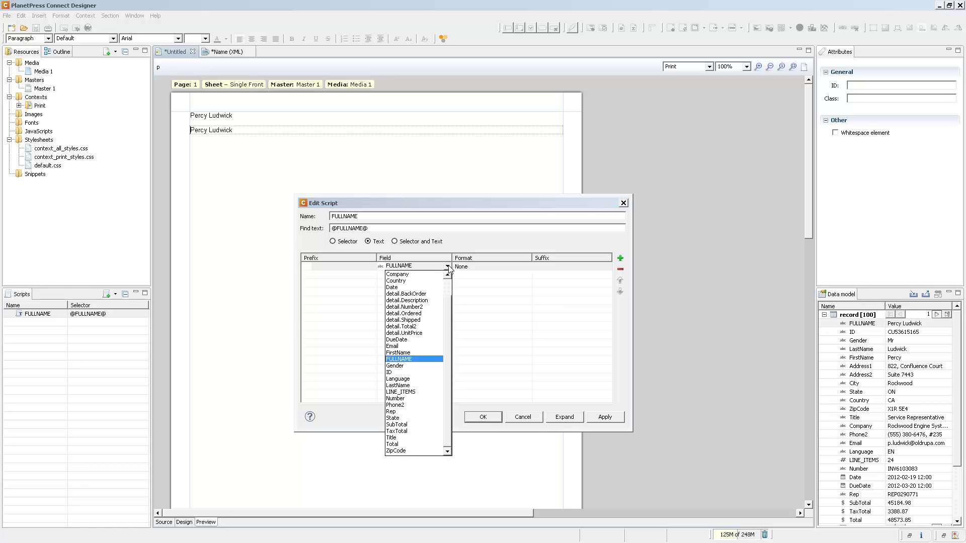
{"action": "left_click", "coordinate": [408, 354]}
{"action": "left_click", "coordinate": [537, 266]}
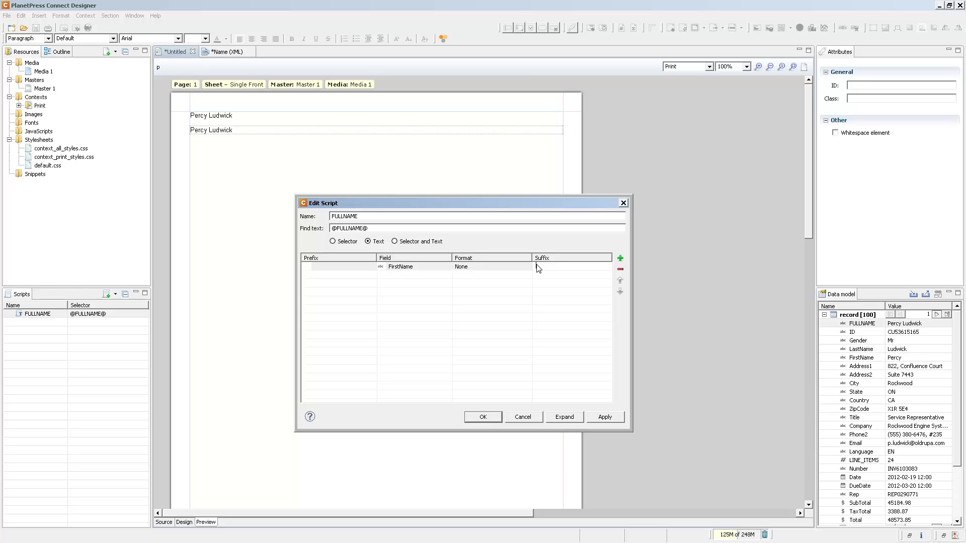
{"action": "left_click", "coordinate": [441, 282]}
{"action": "left_click", "coordinate": [447, 275]}
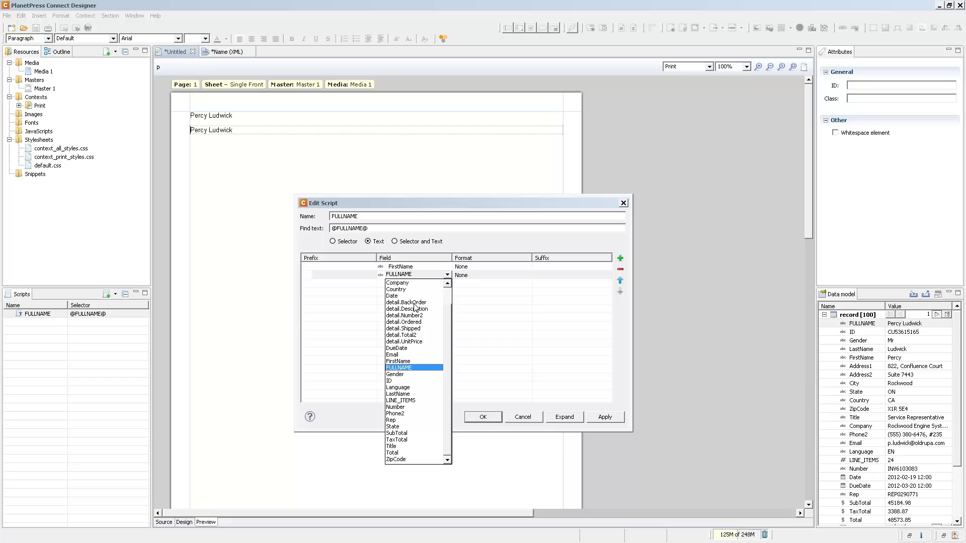
{"action": "left_click", "coordinate": [403, 394]}
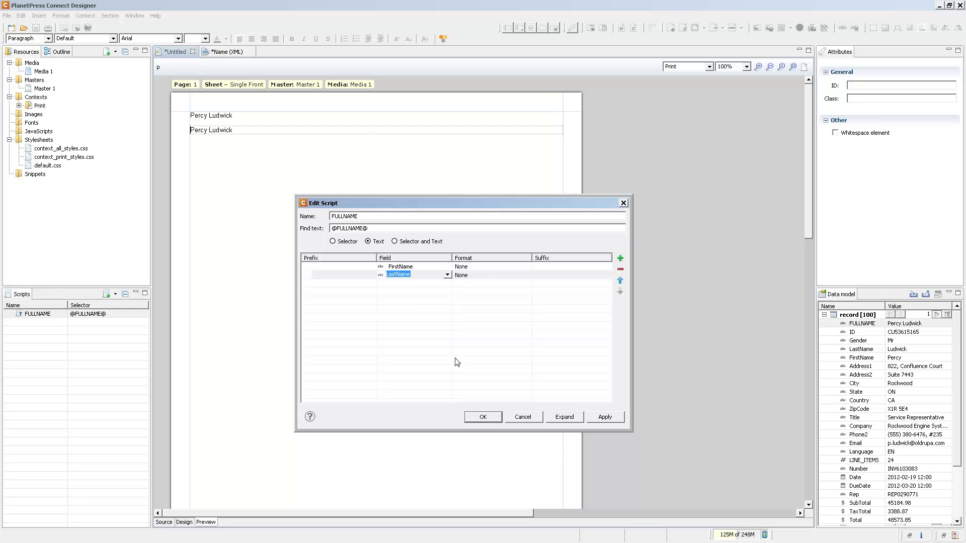
{"action": "left_click", "coordinate": [471, 336]}
{"action": "left_click", "coordinate": [606, 419]}
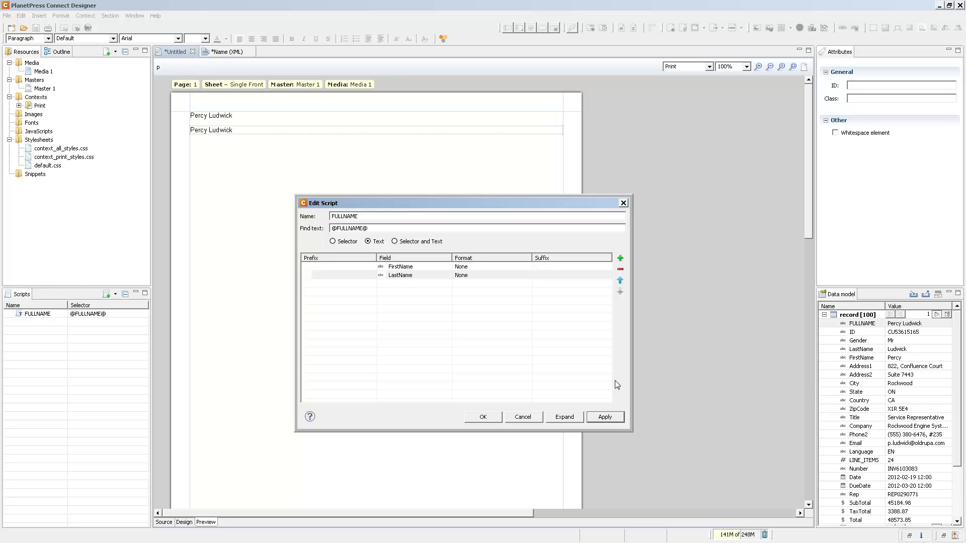
Add a third field row and move it to the top of the script's list
{"action": "left_click", "coordinate": [620, 260]}
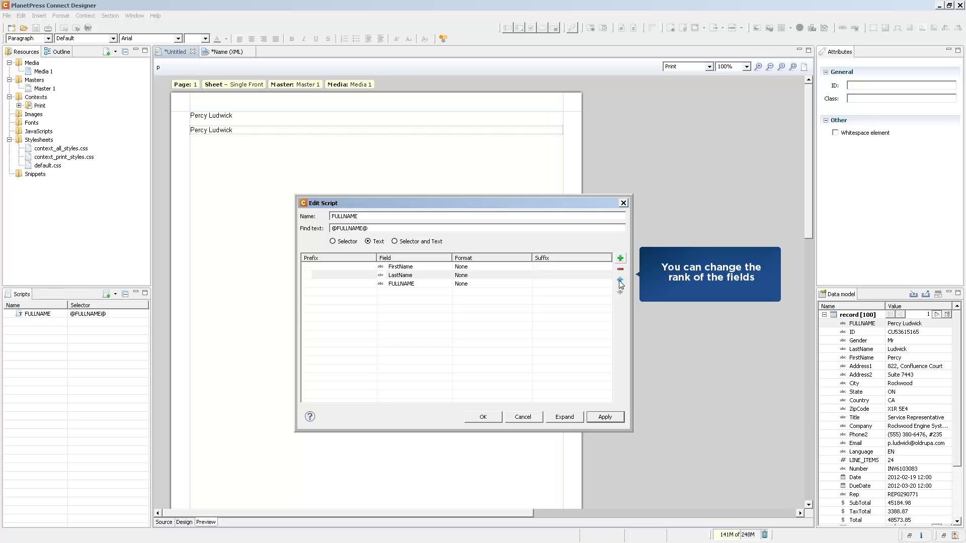
{"action": "left_click", "coordinate": [619, 281]}
{"action": "left_click", "coordinate": [619, 290]}
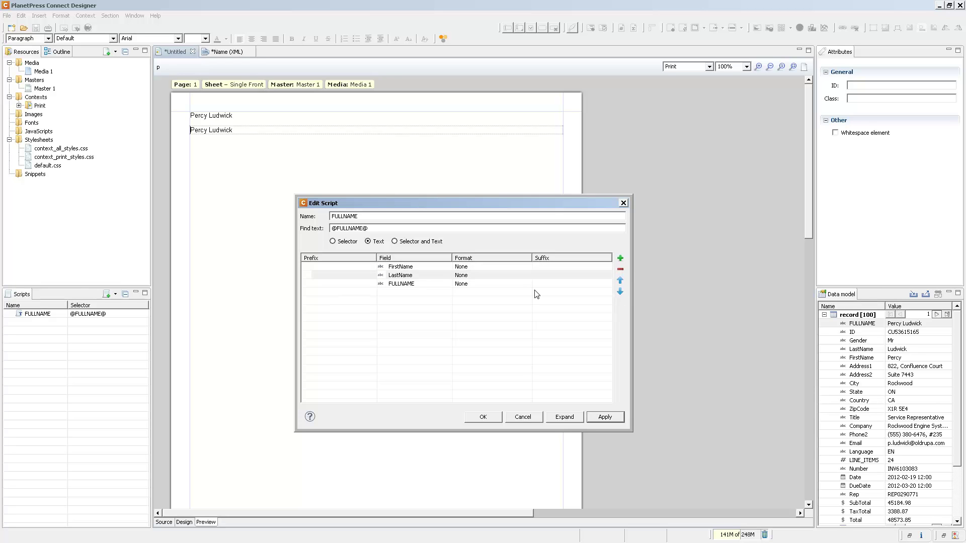
{"action": "left_click", "coordinate": [407, 283]}
{"action": "left_click", "coordinate": [619, 280]}
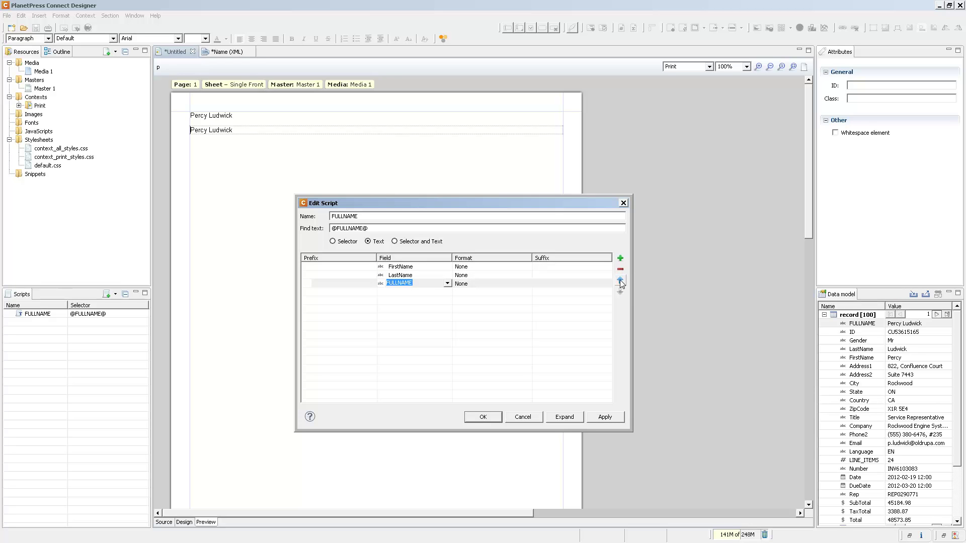
{"action": "left_click", "coordinate": [619, 280]}
{"action": "left_click", "coordinate": [439, 268]}
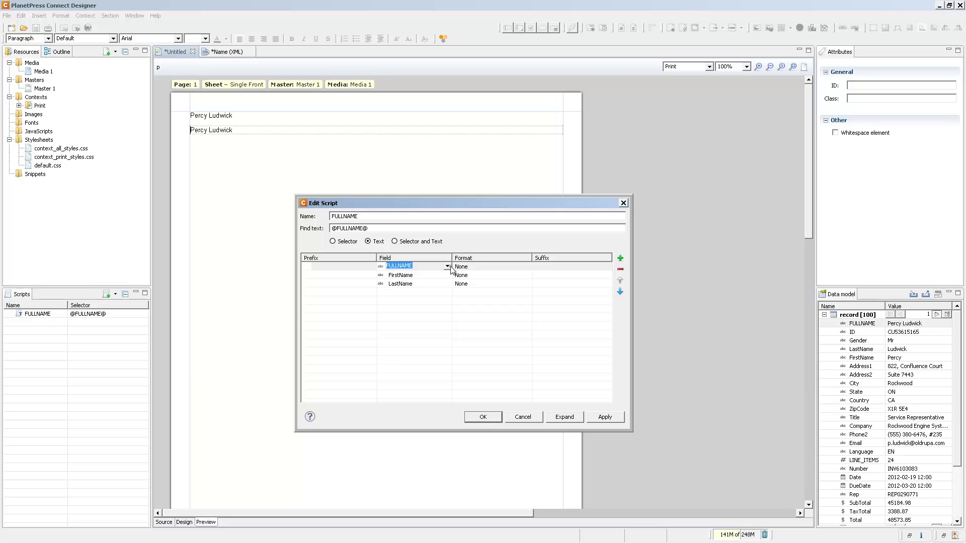
{"action": "left_click", "coordinate": [447, 266]}
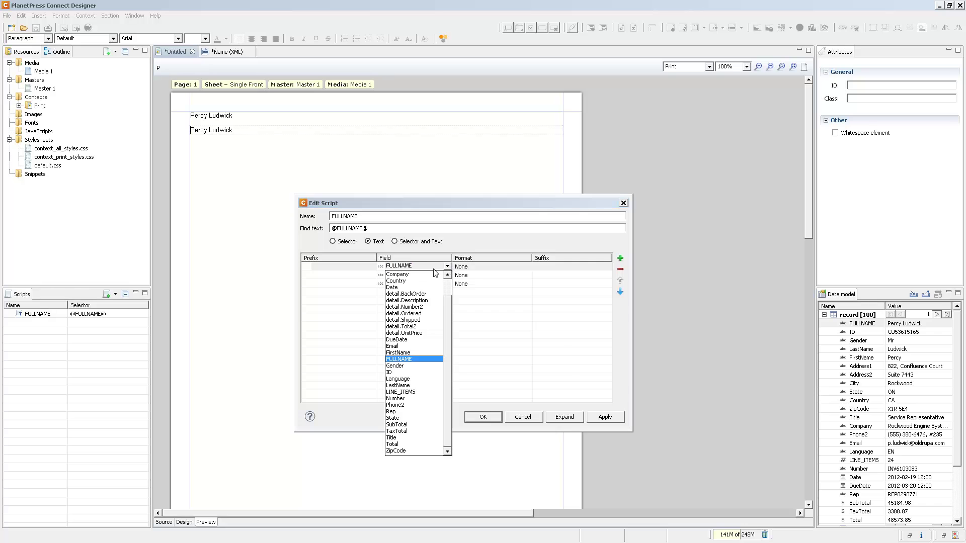
Set the top row to Gender with prefix 'Hello' and give LastName a <br> suffix
{"action": "left_click", "coordinate": [397, 366]}
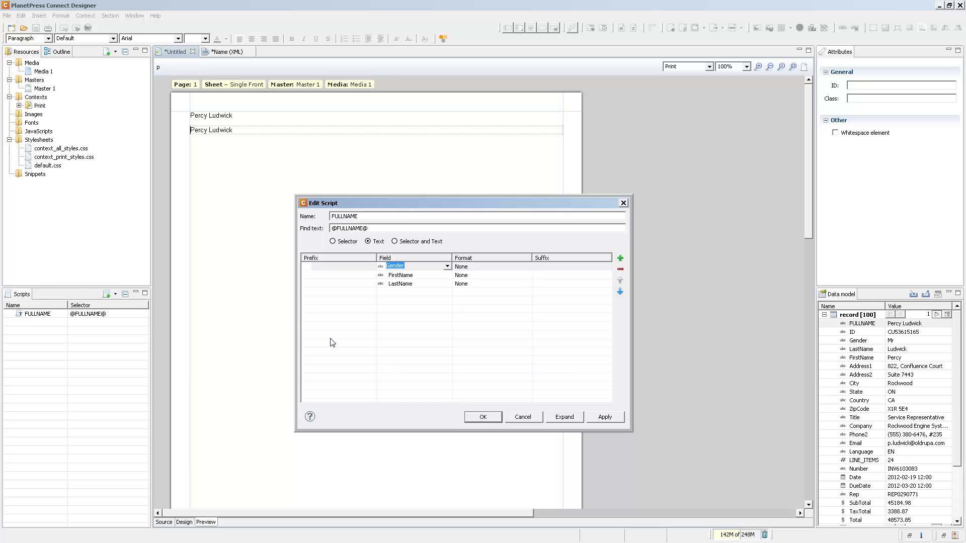
{"action": "left_click", "coordinate": [314, 265]}
{"action": "type", "text": "Hello"}
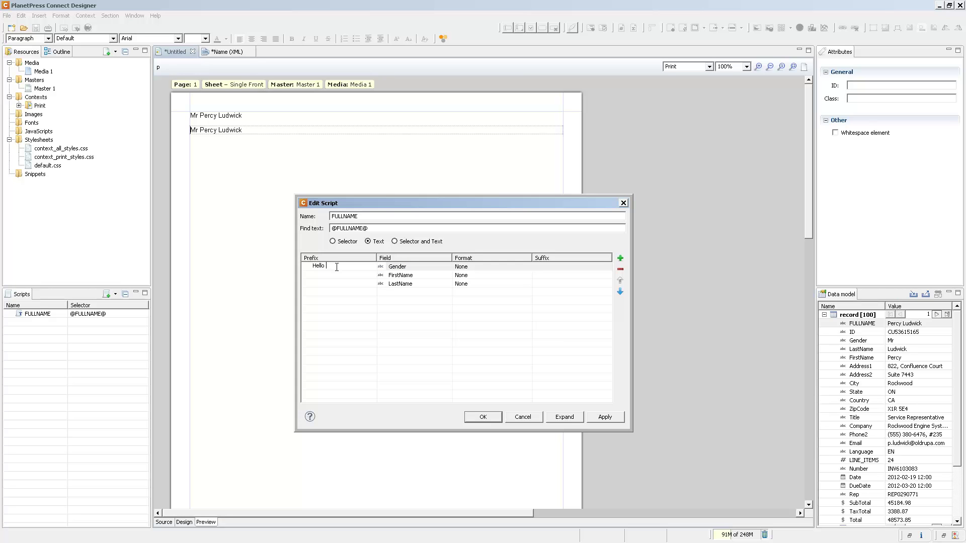
{"action": "left_click", "coordinate": [543, 284]}
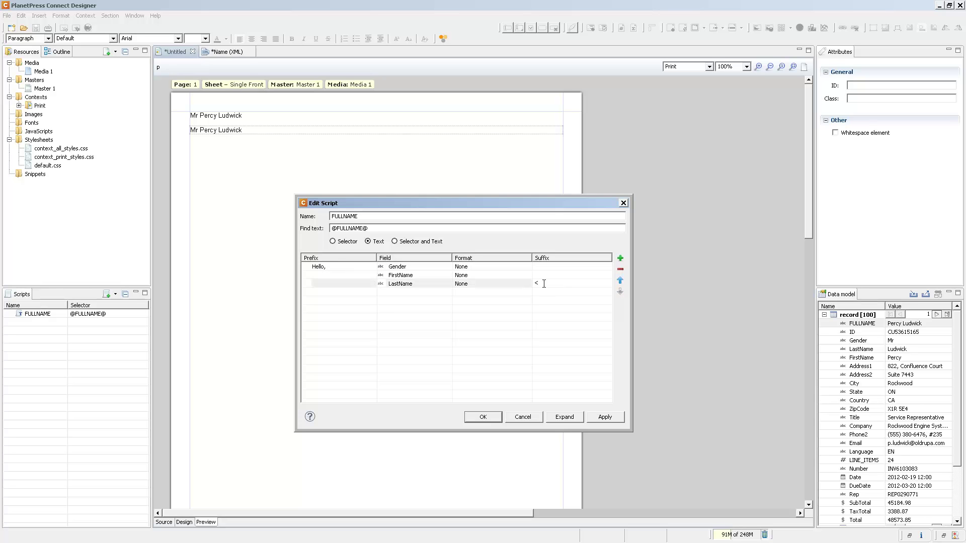
{"action": "type", "text": "<br><"}
{"action": "key", "text": "BackSpace"}
{"action": "type", "text": ">"}
Add a Number row with prefix 'Your invoice n' and suffix 'is now ready to be viewed!', then apply
{"action": "left_click", "coordinate": [348, 291]}
{"action": "type", "text": "Your "}
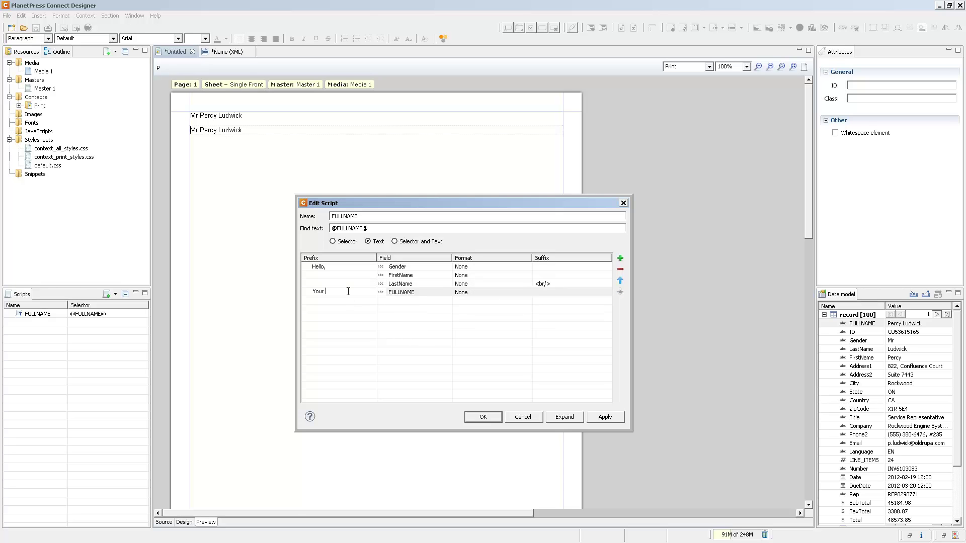
{"action": "type", "text": "invoice n"}
{"action": "left_click", "coordinate": [449, 294]}
{"action": "key", "text": "Return"}
{"action": "left_click", "coordinate": [449, 296]}
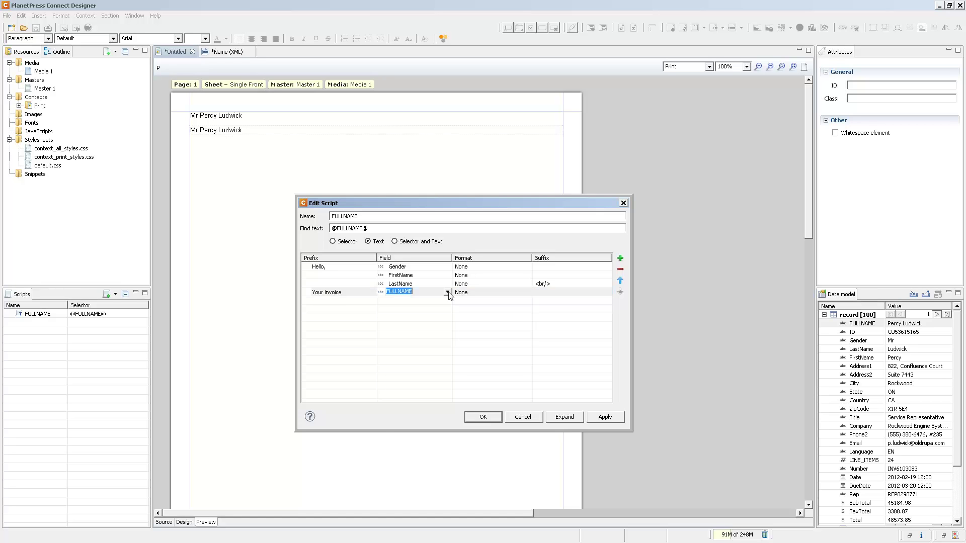
{"action": "left_click", "coordinate": [448, 293]}
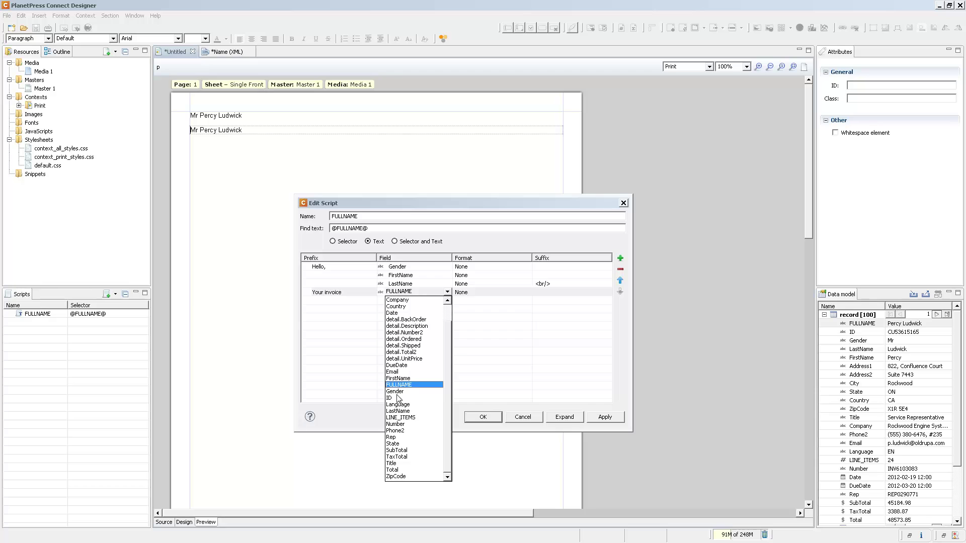
{"action": "left_click", "coordinate": [397, 426]}
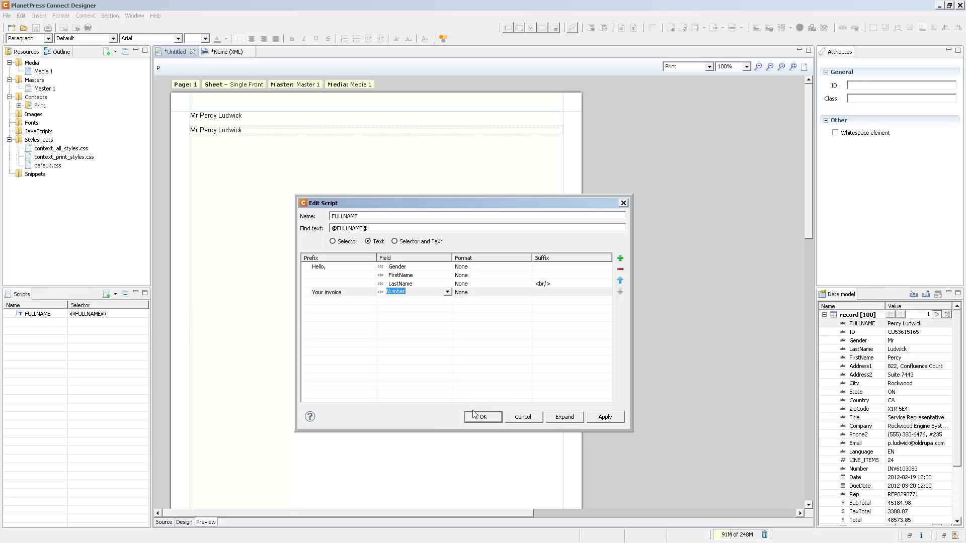
{"action": "left_click", "coordinate": [548, 293]}
{"action": "type", "text": "is now ready to be viewed!"}
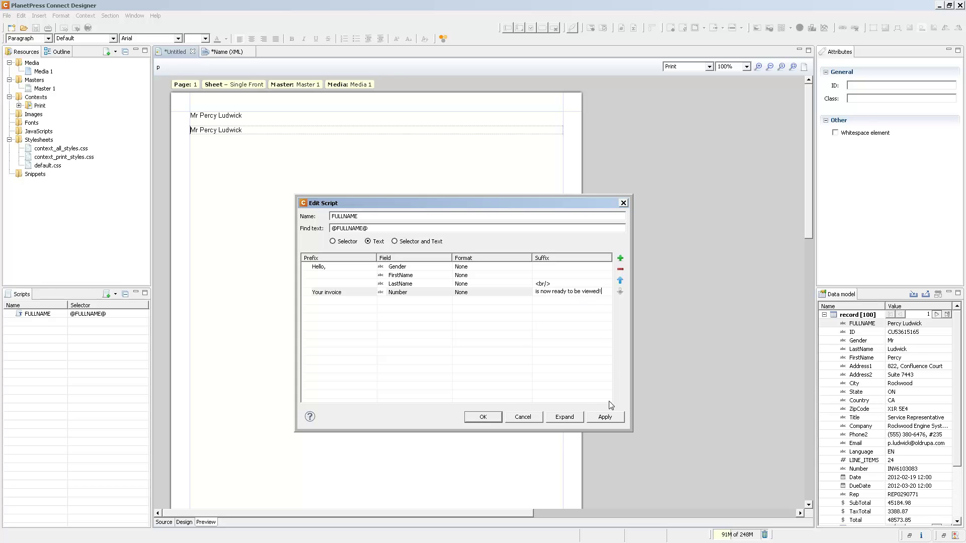
{"action": "left_click", "coordinate": [605, 418]}
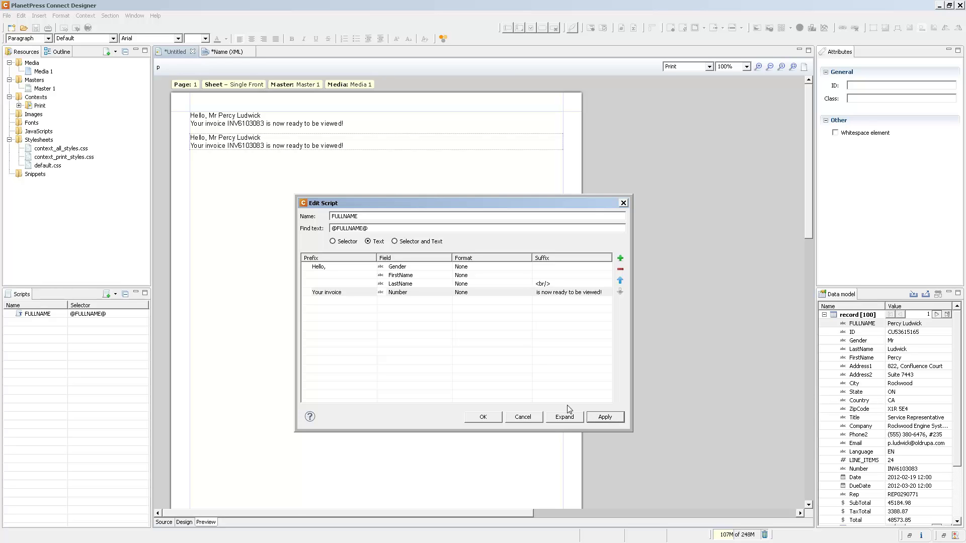
Give the LastName field the Uppercase format and apply it
{"action": "left_click", "coordinate": [524, 284]}
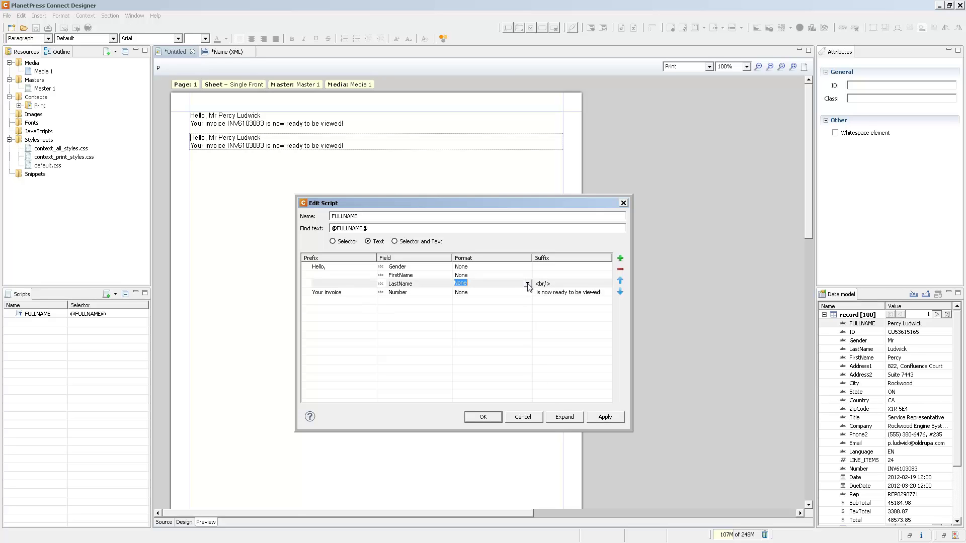
{"action": "left_click", "coordinate": [499, 284]}
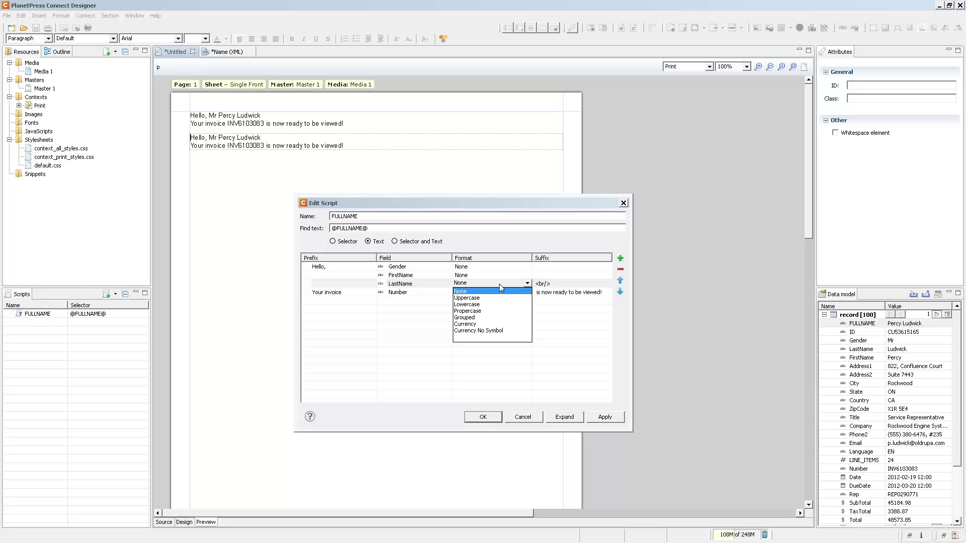
{"action": "left_click", "coordinate": [466, 297]}
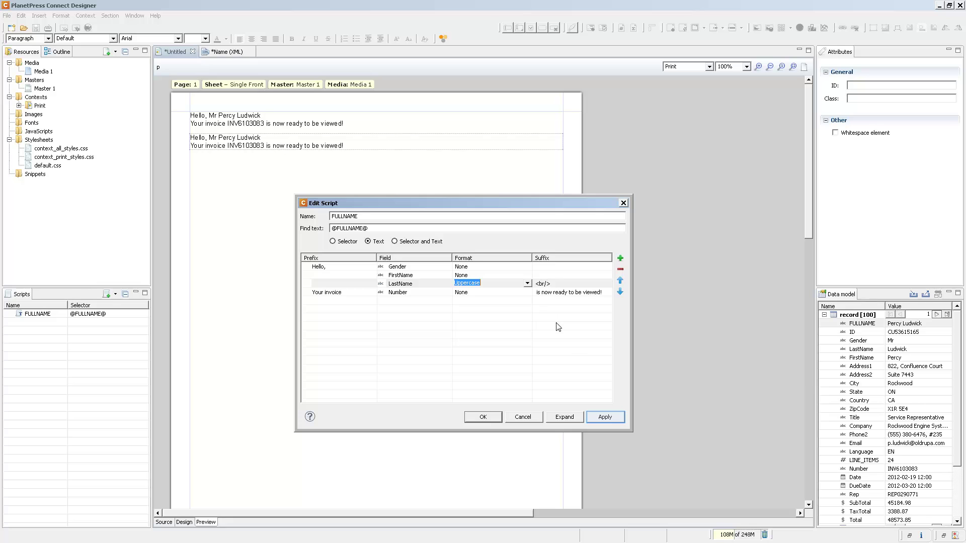
{"action": "left_click", "coordinate": [596, 417]}
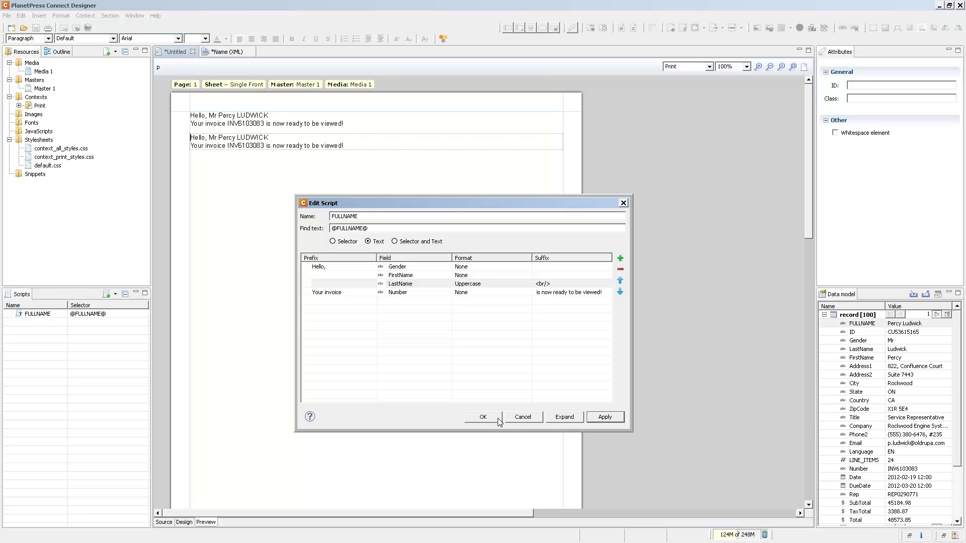
Drag the Date field onto a new line under the greetings and open the Date script
{"action": "left_click", "coordinate": [482, 418]}
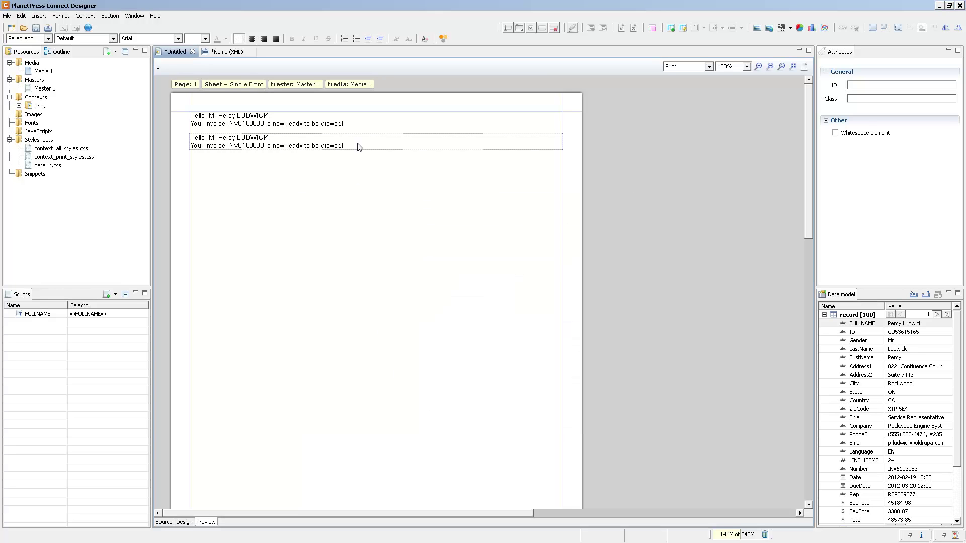
{"action": "left_click", "coordinate": [464, 151]}
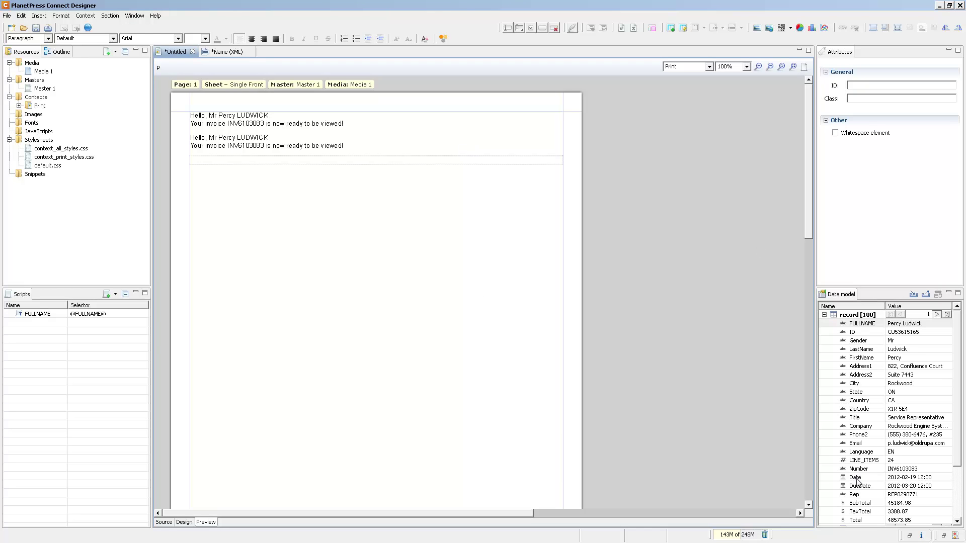
{"action": "left_click_drag", "start_coordinate": [855, 478], "coordinate": [213, 161]}
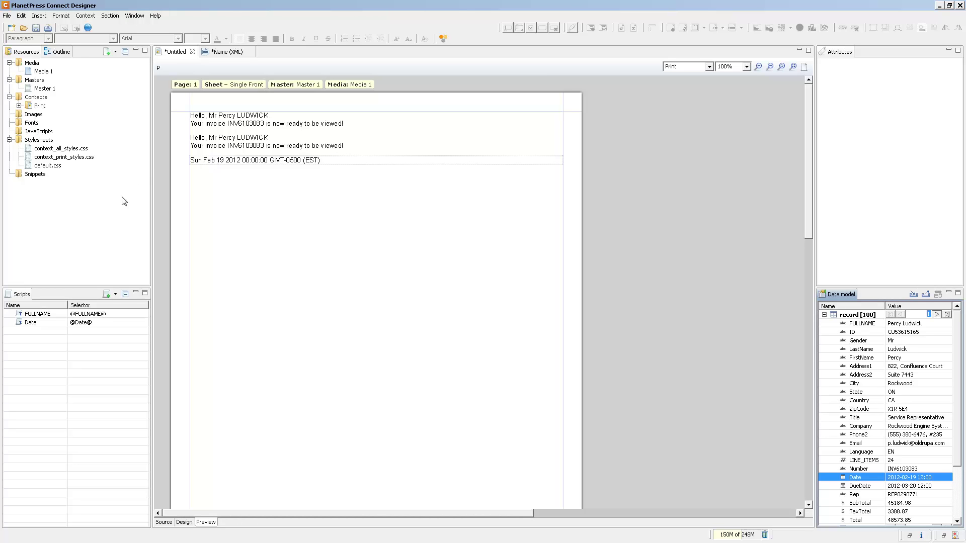
{"action": "double_click", "coordinate": [80, 322]}
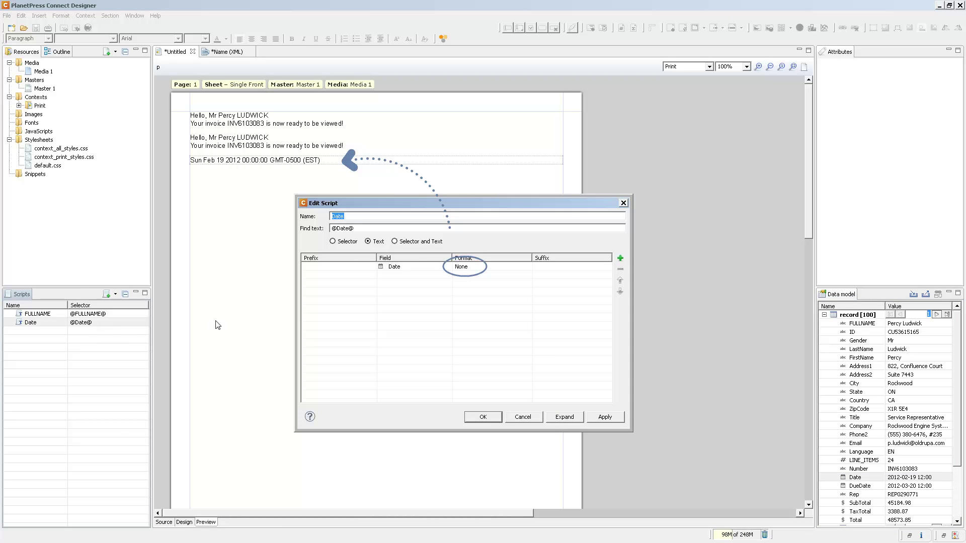
Set the Date field's format to Long Date so it reads 19 février 2012
{"action": "left_click", "coordinate": [527, 268]}
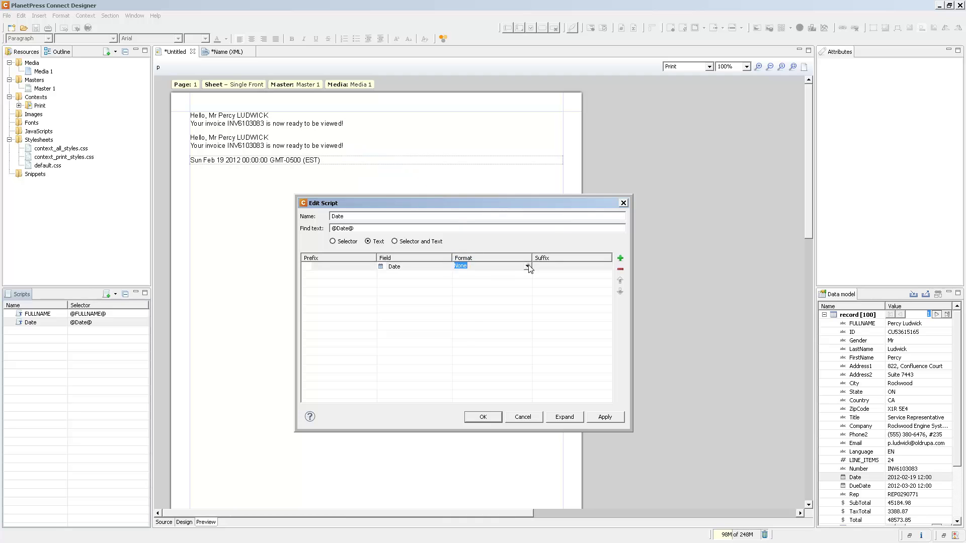
{"action": "left_click", "coordinate": [527, 267]}
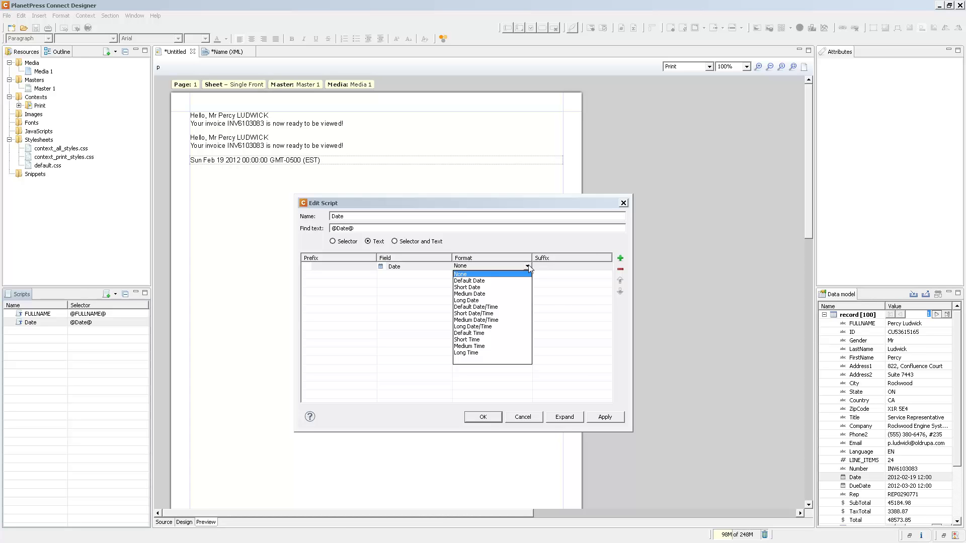
{"action": "left_click", "coordinate": [477, 301]}
{"action": "left_click", "coordinate": [605, 417]}
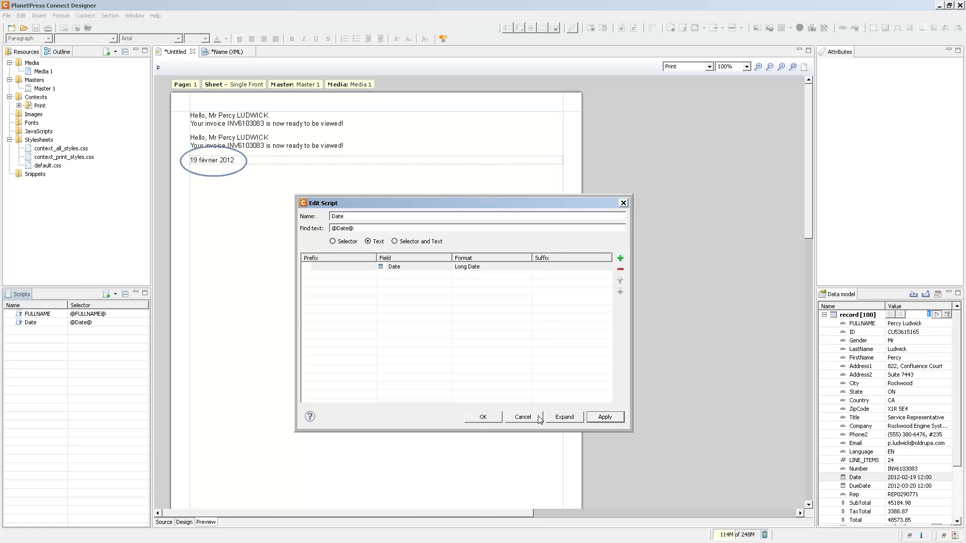
{"action": "left_click", "coordinate": [483, 417]}
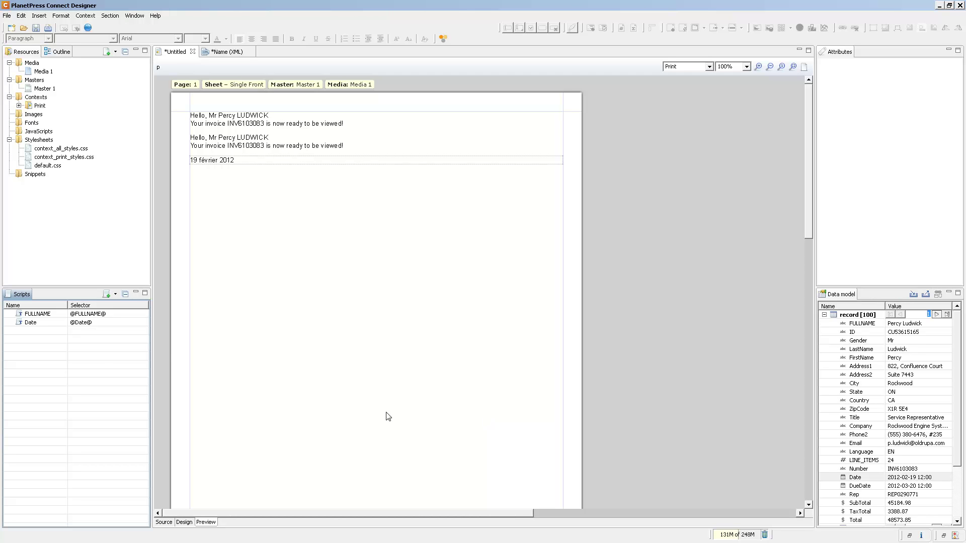
In Edit > Locale, use the explicit locale 'en' so the date reads February 19, 2012
{"action": "left_click", "coordinate": [21, 17]}
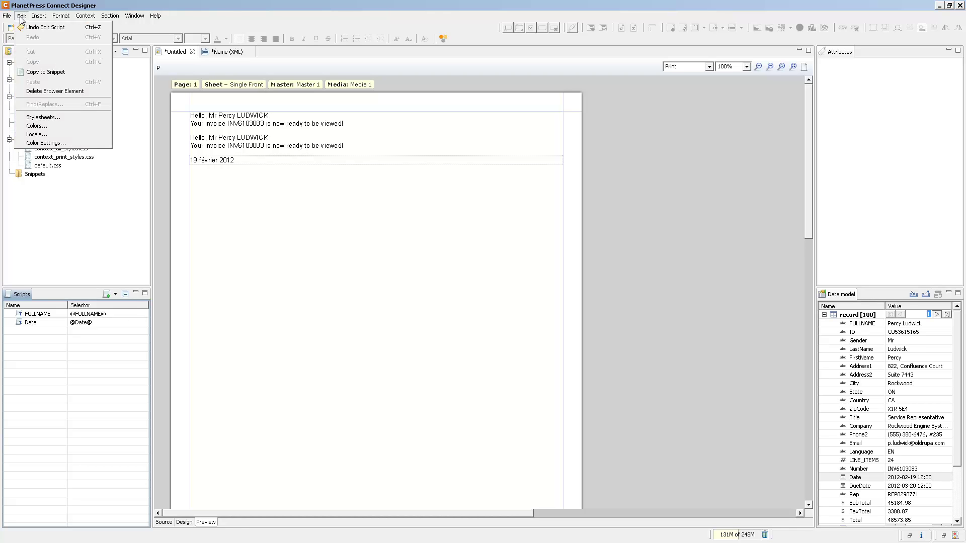
{"action": "left_click", "coordinate": [43, 134]}
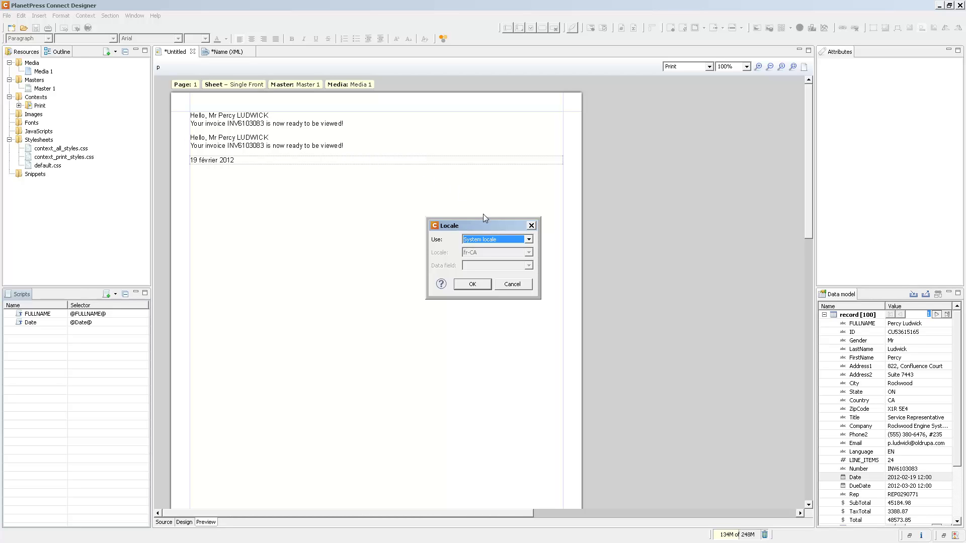
{"action": "left_click", "coordinate": [490, 240]}
{"action": "left_click", "coordinate": [486, 257]}
{"action": "left_click", "coordinate": [487, 254]}
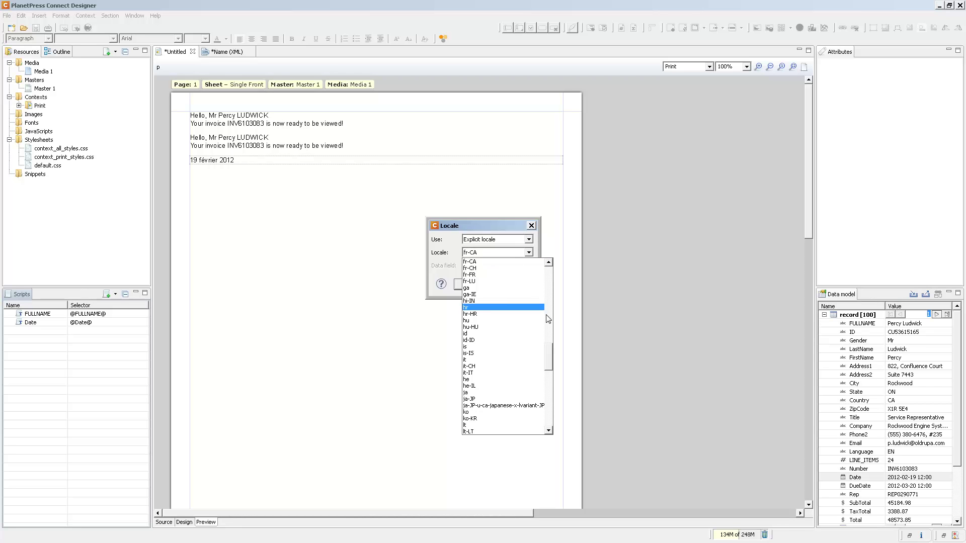
{"action": "left_click_drag", "start_coordinate": [550, 362], "coordinate": [556, 322]}
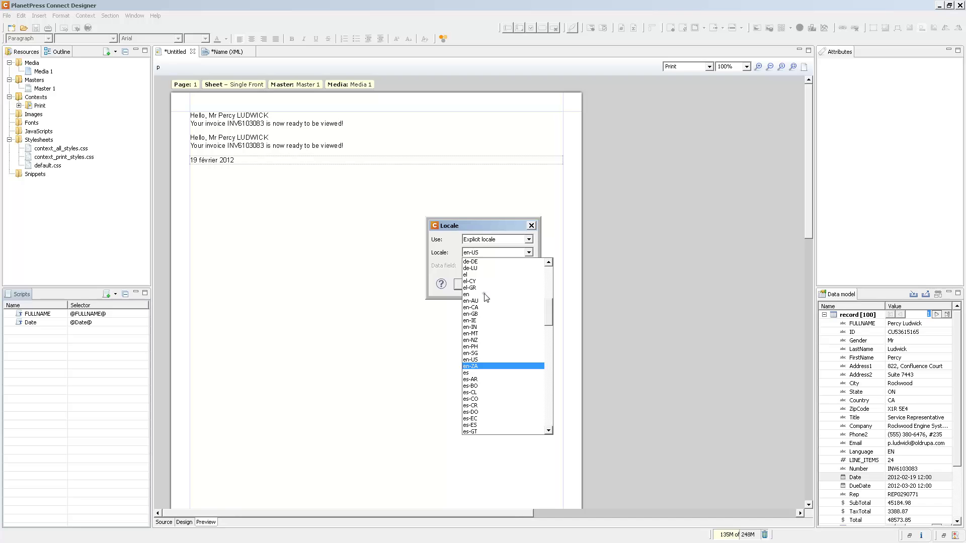
{"action": "left_click", "coordinate": [480, 294]}
{"action": "left_click", "coordinate": [472, 285]}
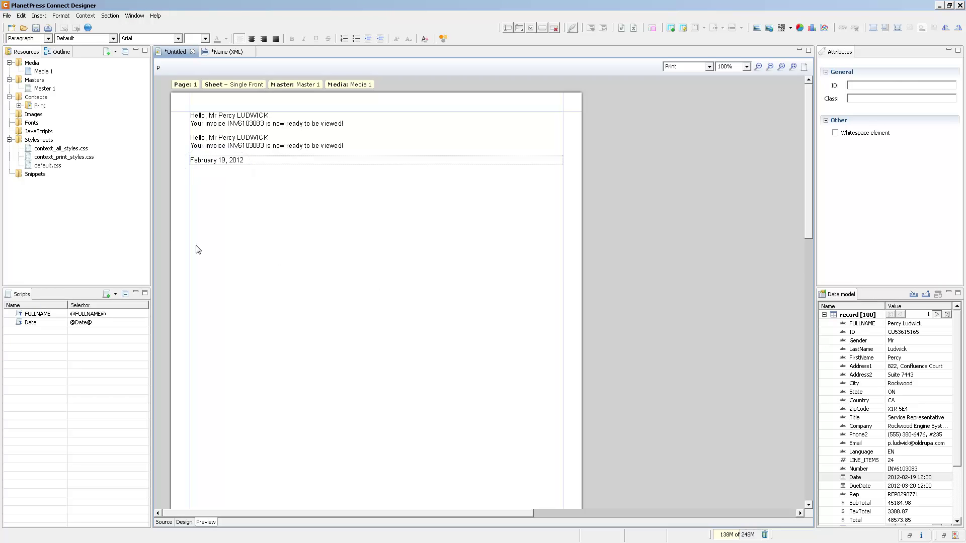
In Edit > Locale, set Use to Data field with the Language field
{"action": "left_click", "coordinate": [21, 16]}
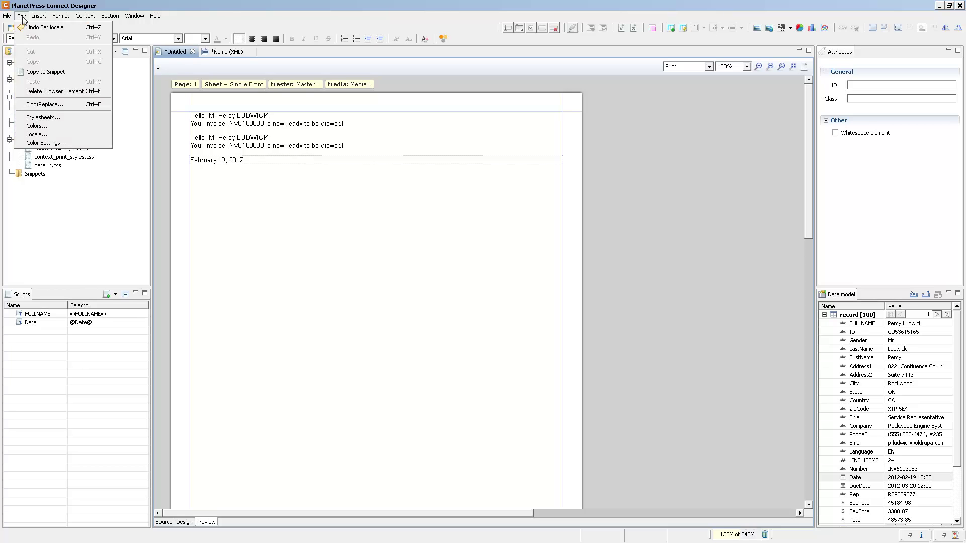
{"action": "left_click", "coordinate": [33, 134]}
{"action": "left_click", "coordinate": [515, 244]}
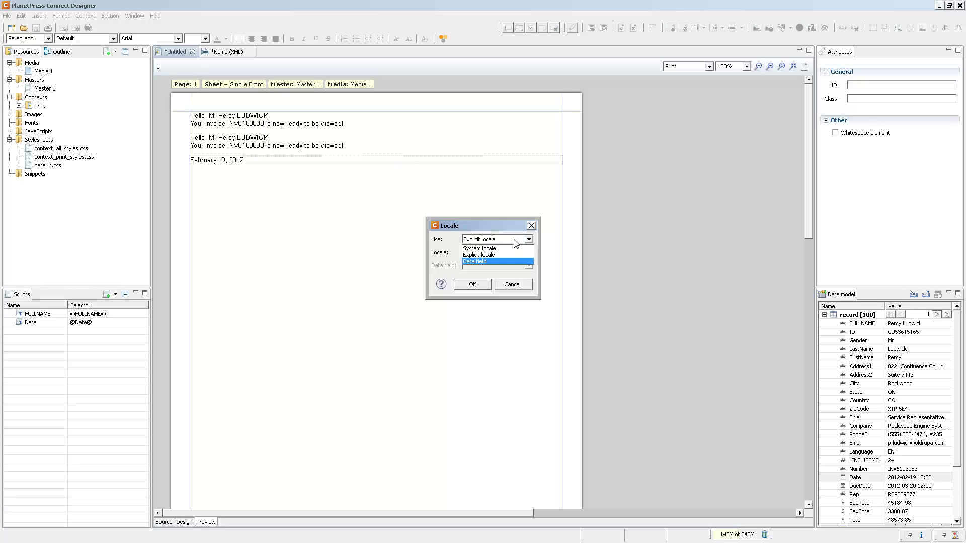
{"action": "left_click", "coordinate": [475, 261]}
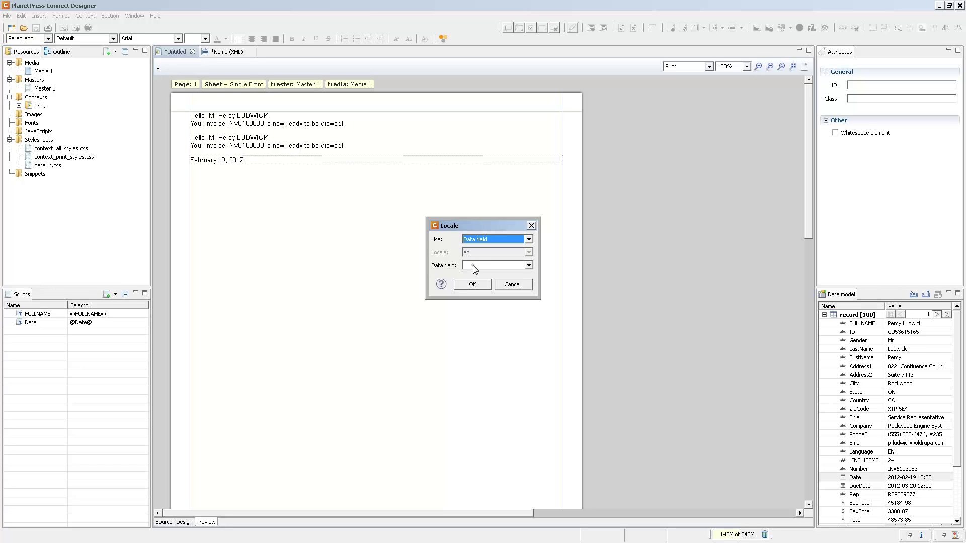
{"action": "left_click", "coordinate": [473, 266]}
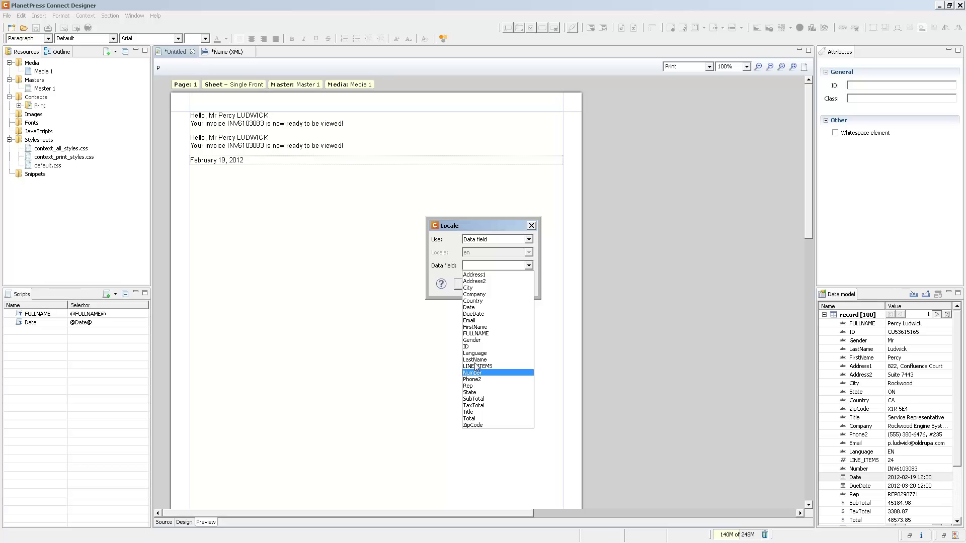
{"action": "left_click", "coordinate": [475, 353]}
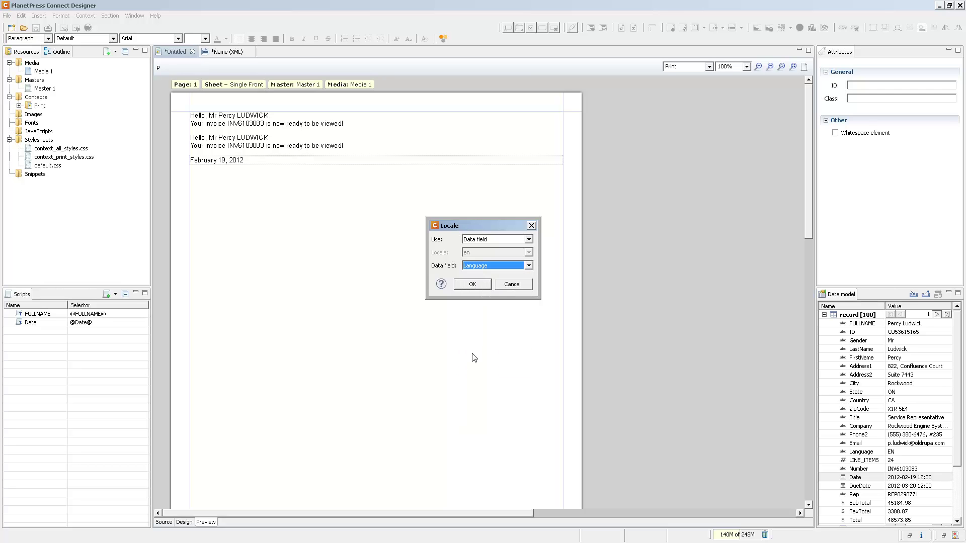
{"action": "left_click", "coordinate": [464, 284]}
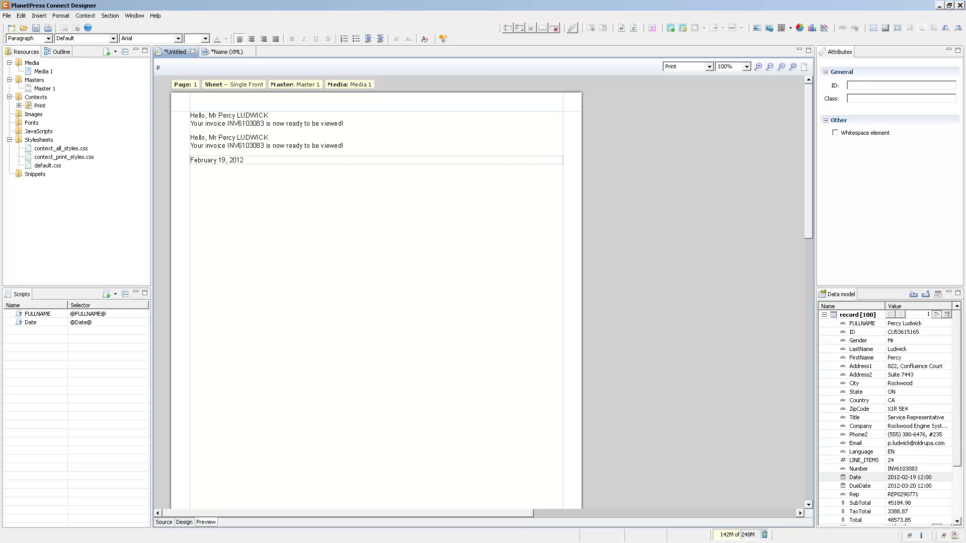